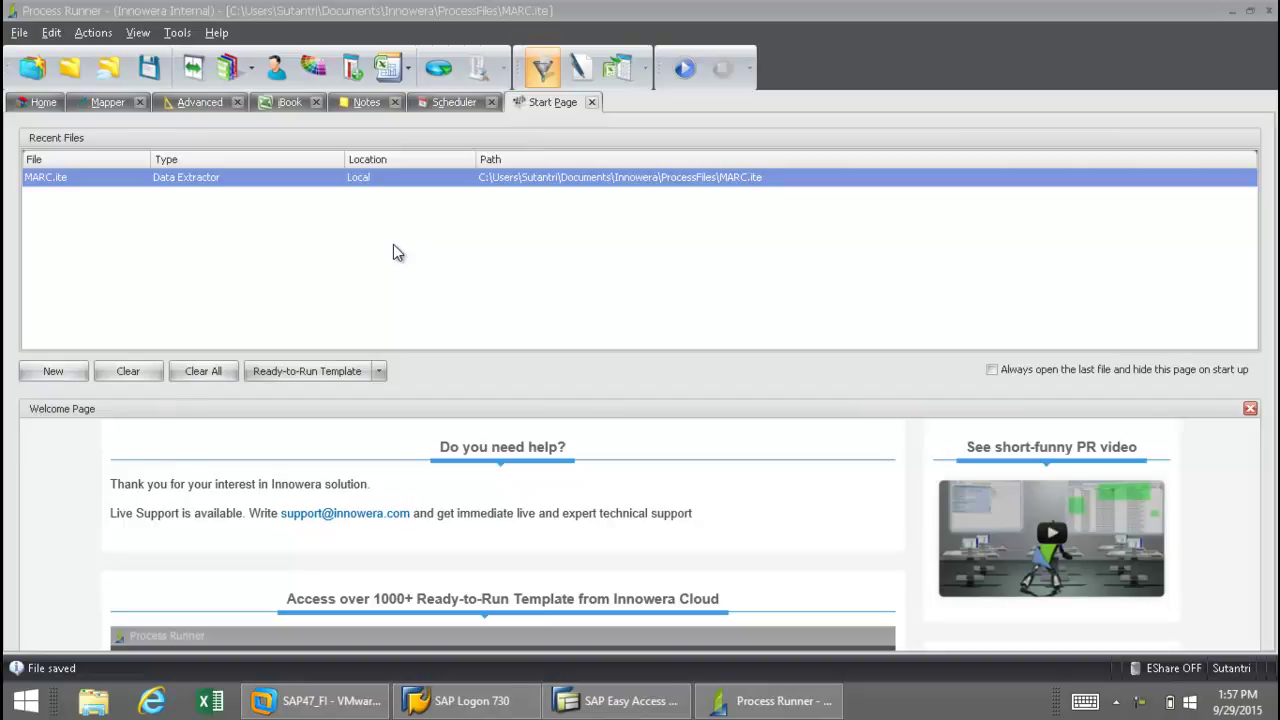
Create a new schedule on the Scheduler page, keeping Schedule Type set to Once
{"action": "left_click", "coordinate": [443, 104]}
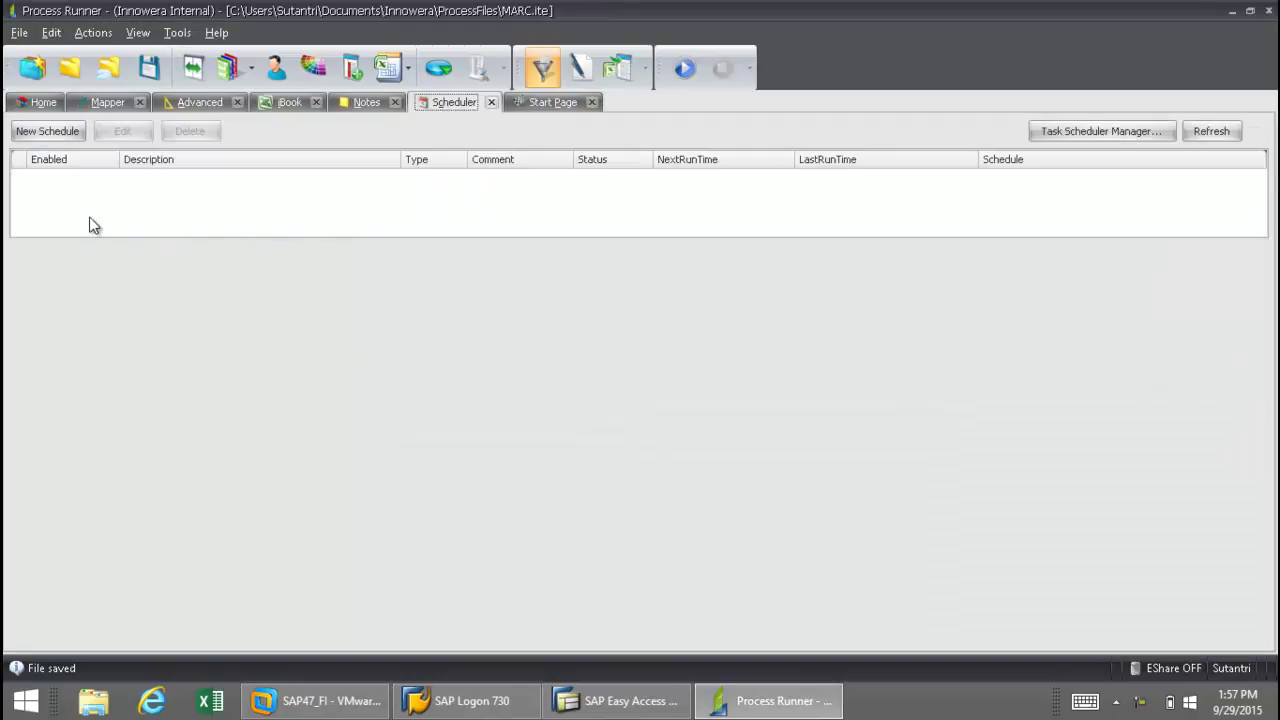
{"action": "left_click", "coordinate": [65, 131]}
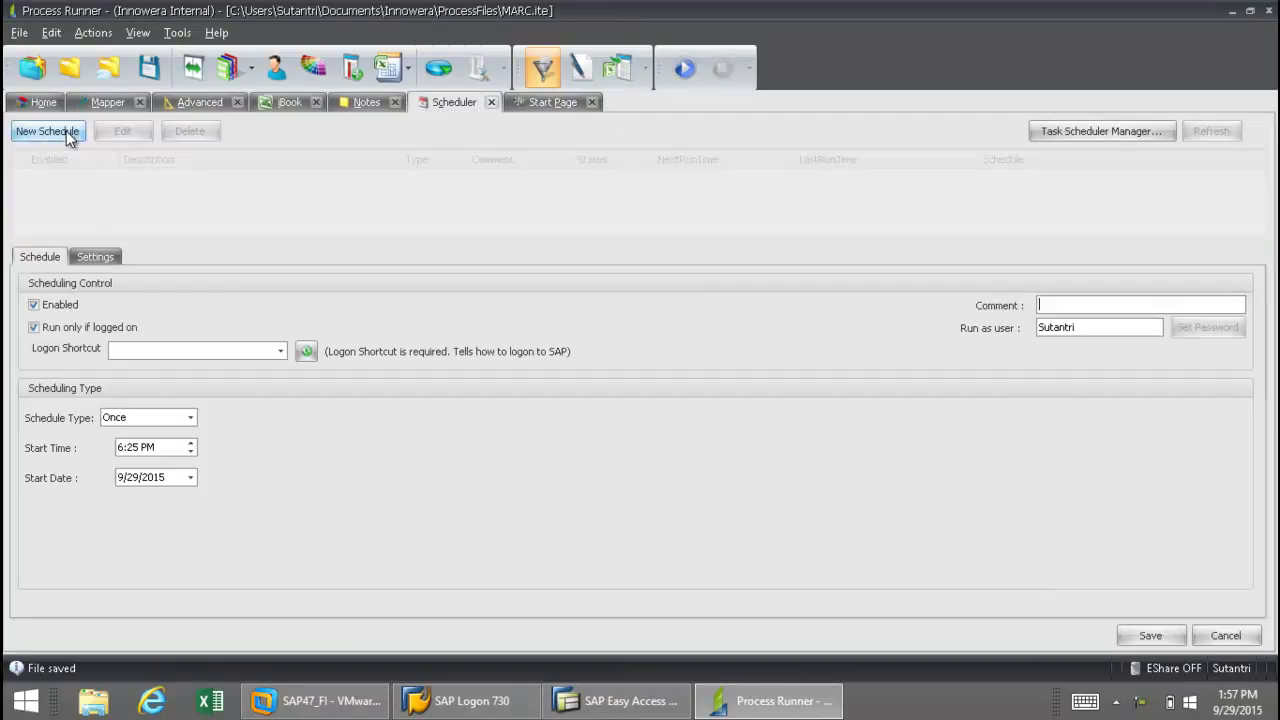
{"action": "left_click", "coordinate": [194, 417]}
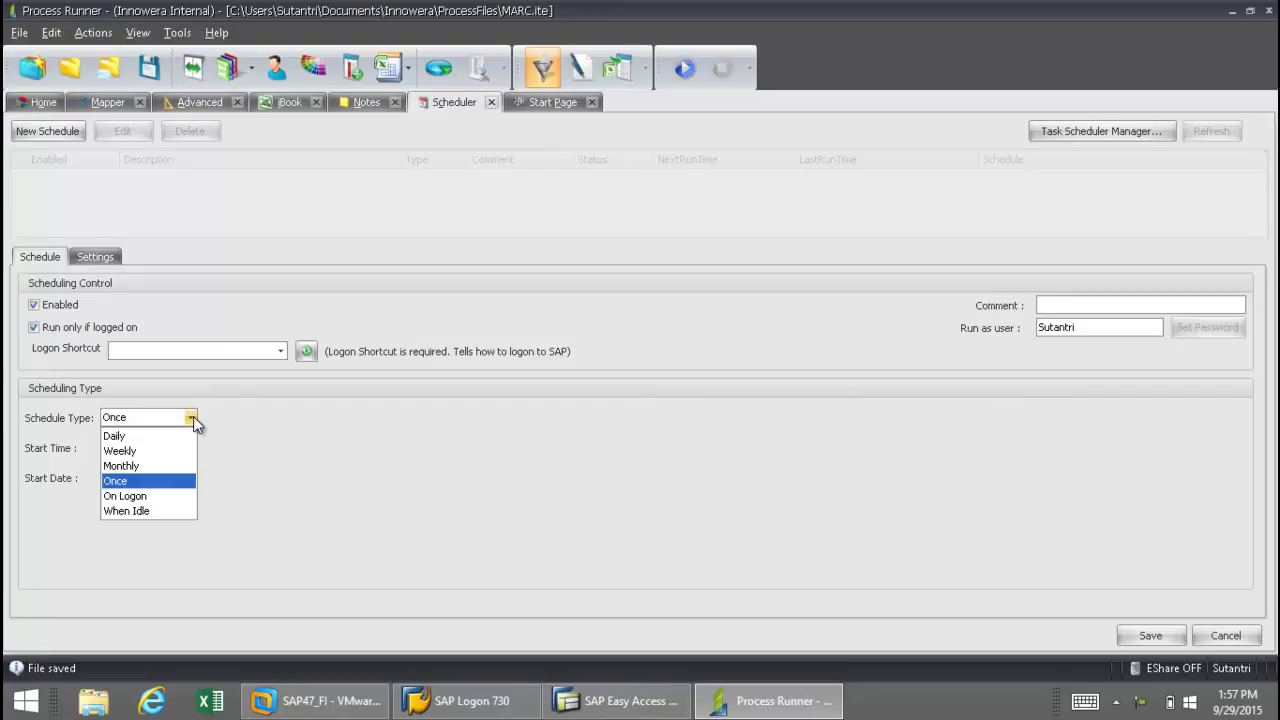
{"action": "left_click", "coordinate": [285, 419]}
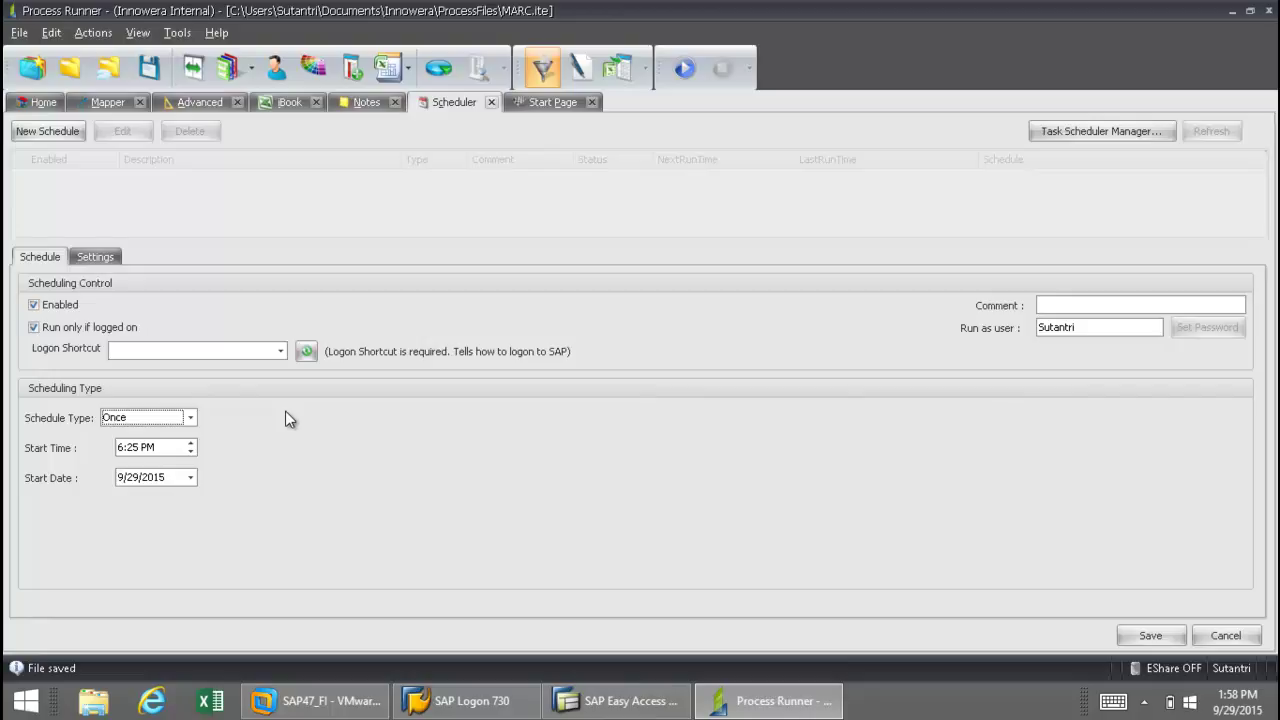
Create a new logon shortcut with Local_i47 as the SAP destination
{"action": "left_click", "coordinate": [276, 72]}
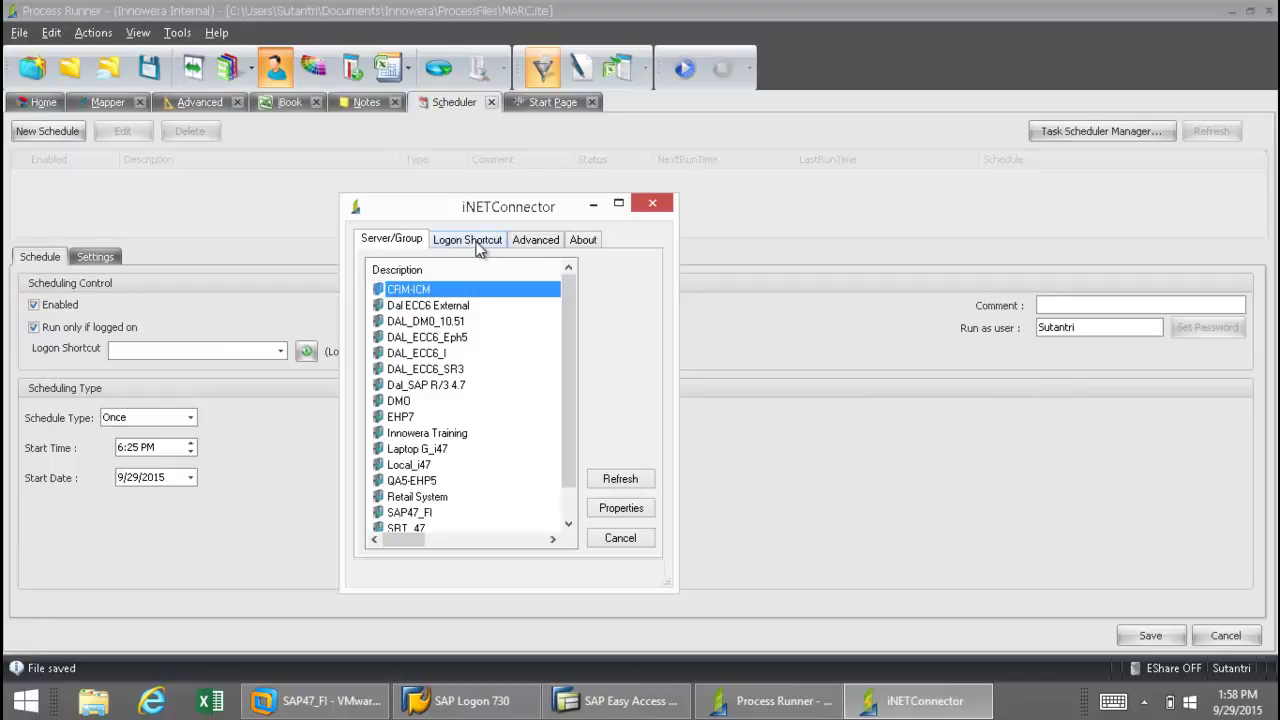
{"action": "left_click", "coordinate": [477, 245]}
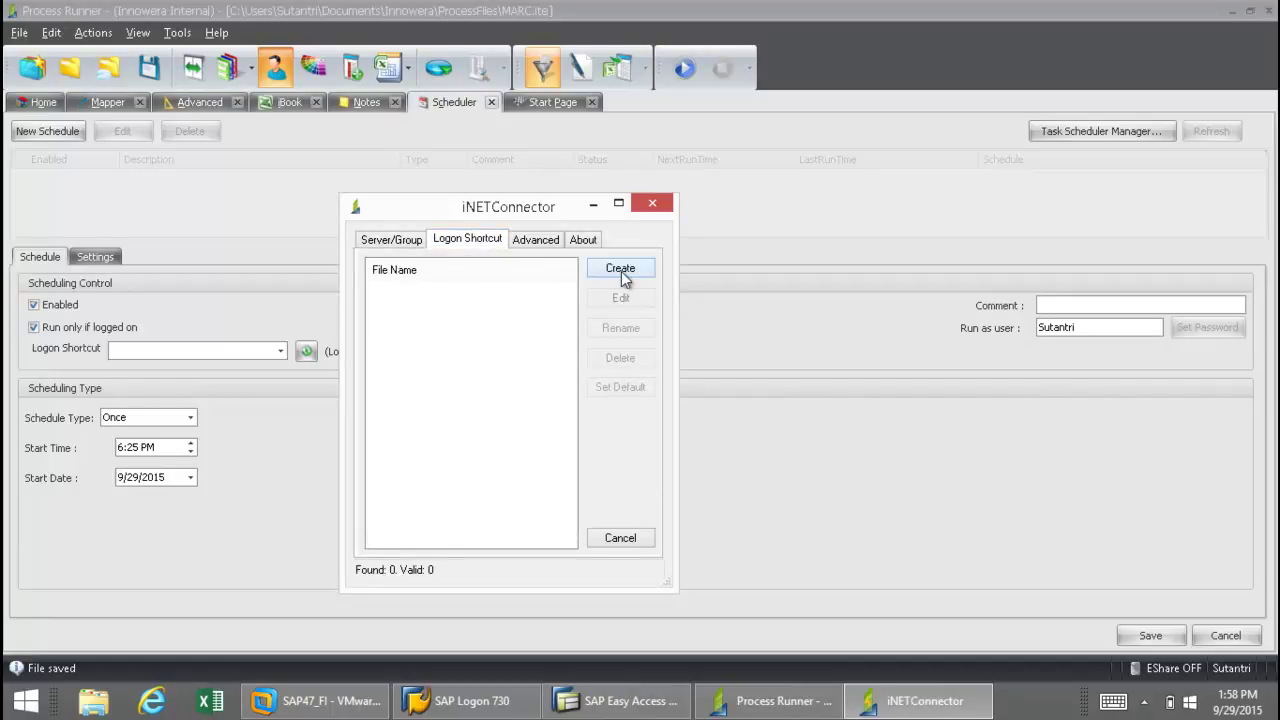
{"action": "left_click", "coordinate": [621, 270]}
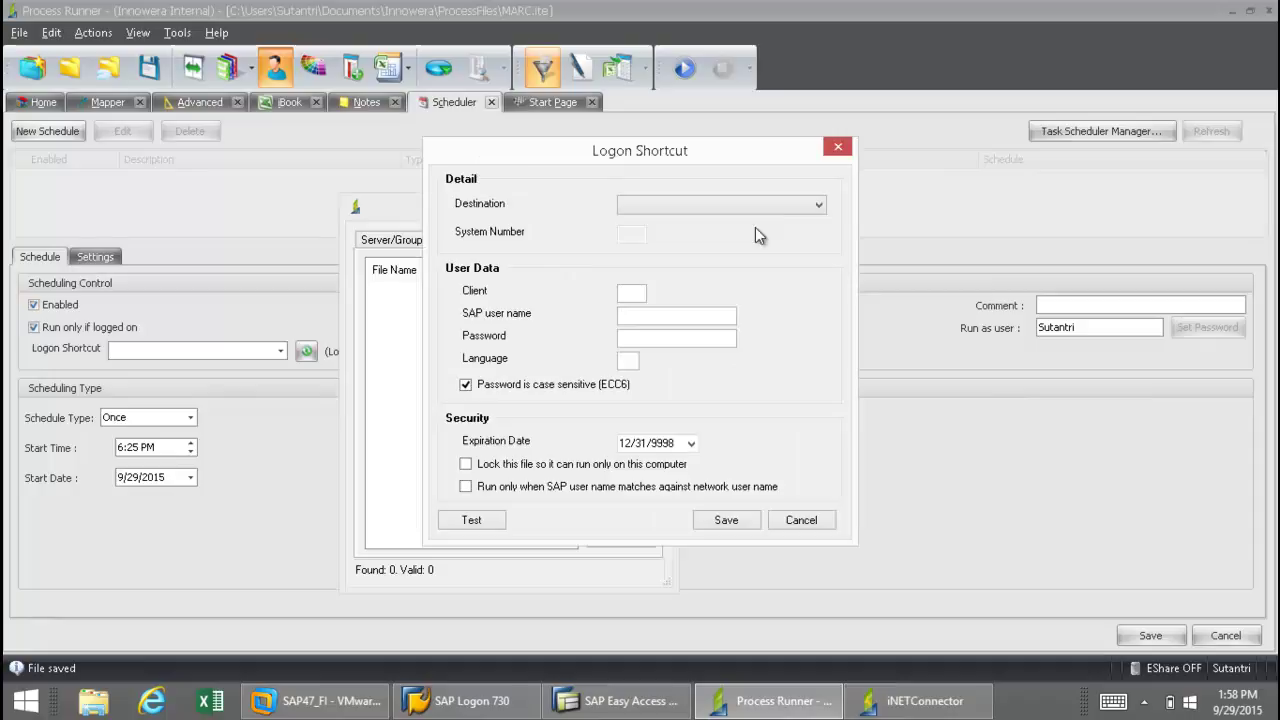
{"action": "left_click", "coordinate": [820, 204]}
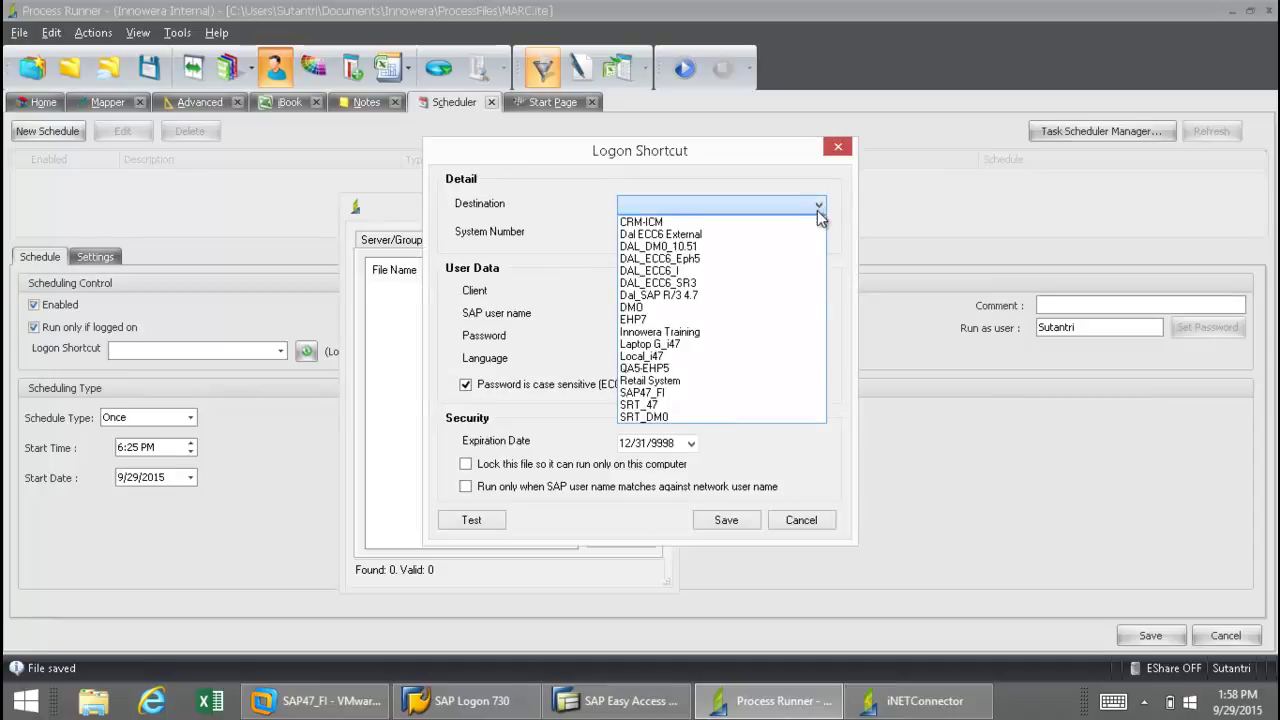
{"action": "left_click", "coordinate": [688, 357]}
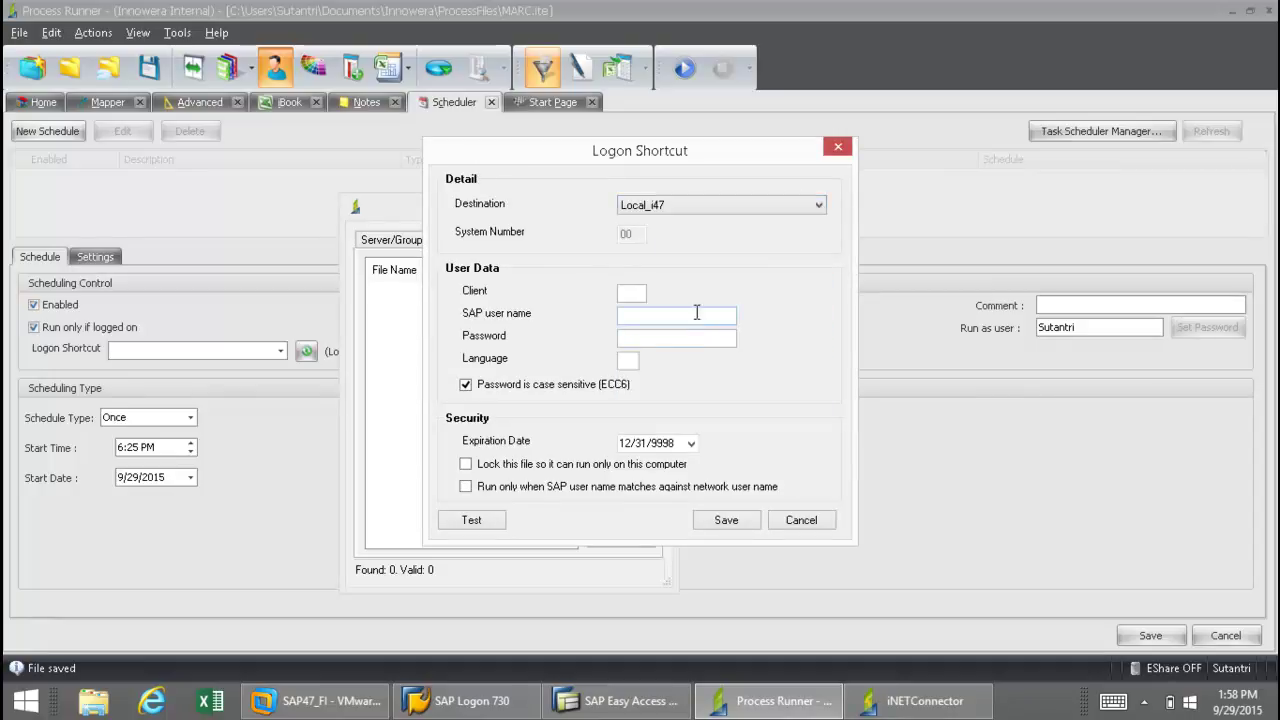
Enter client 800, the SAP user name and password, and confirm the connection test succeeds
{"action": "left_click", "coordinate": [634, 293]}
{"action": "type", "text": "800"}
{"action": "left_click", "coordinate": [628, 318]}
{"action": "type", "text": "SA"}
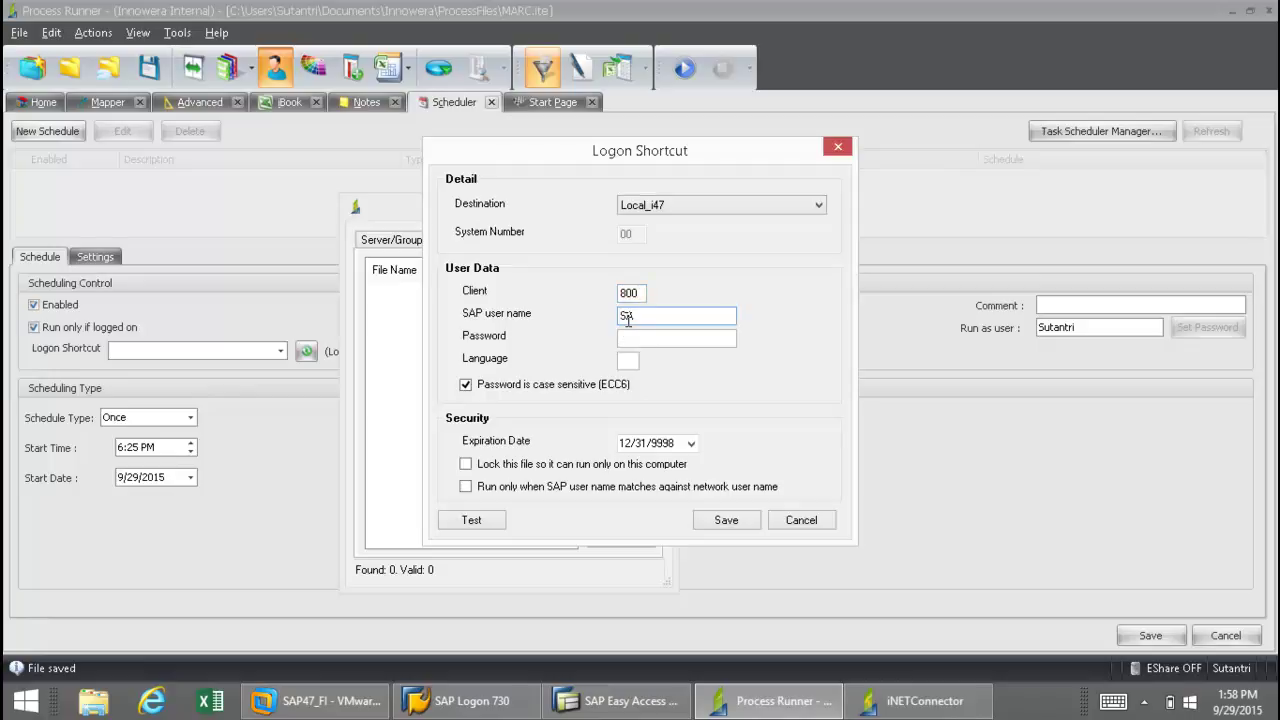
{"action": "type", "text": "PUSER"}
{"action": "left_click", "coordinate": [665, 338]}
{"action": "type", "text": "***"}
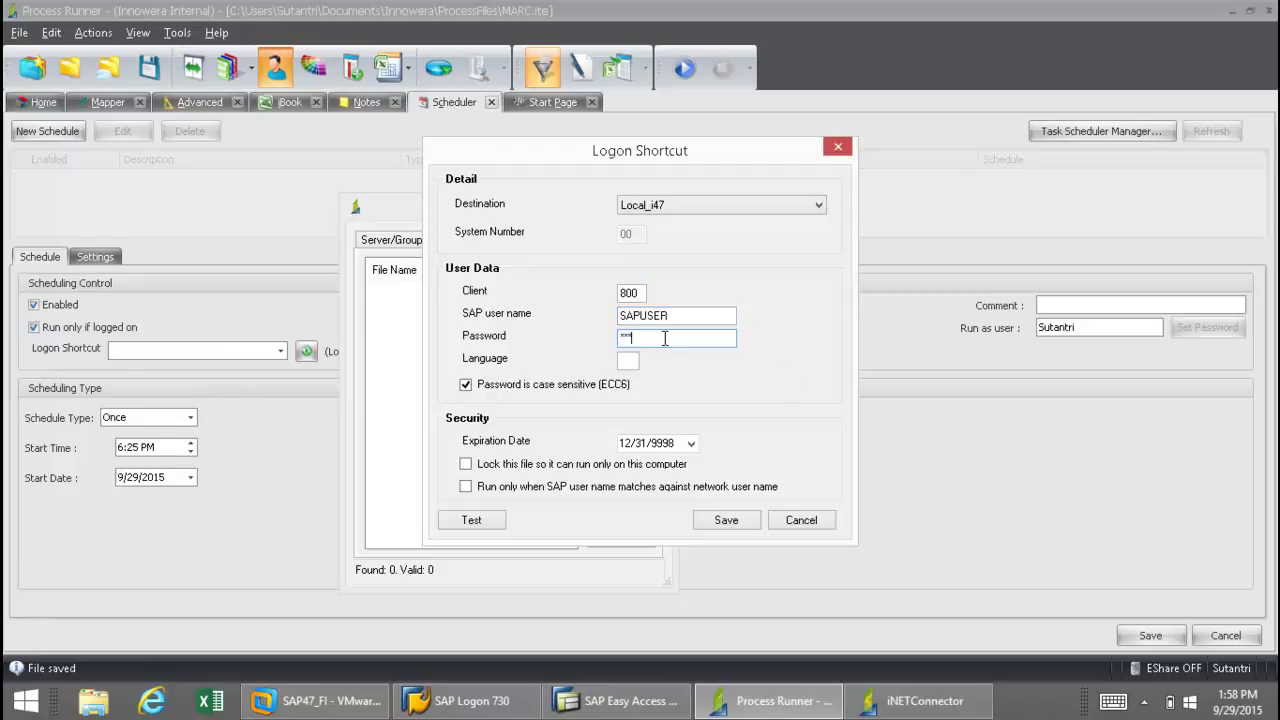
{"action": "type", "text": "*"}
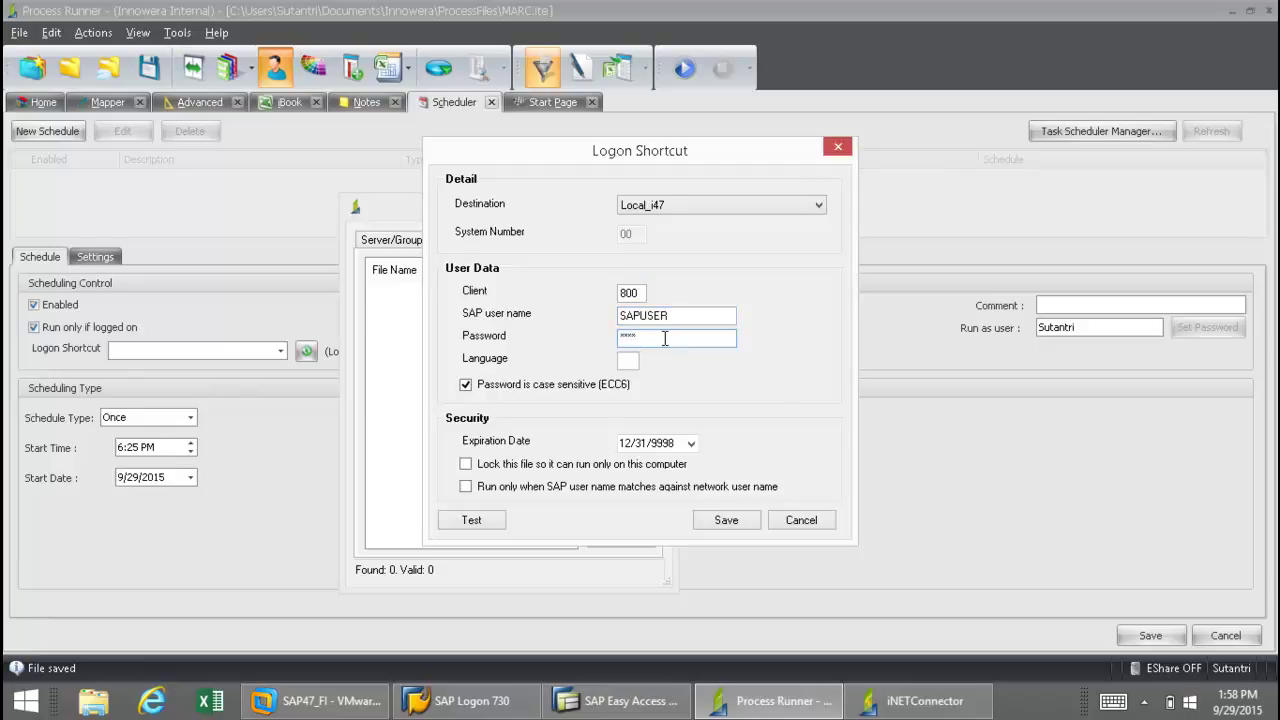
{"action": "left_click", "coordinate": [481, 522]}
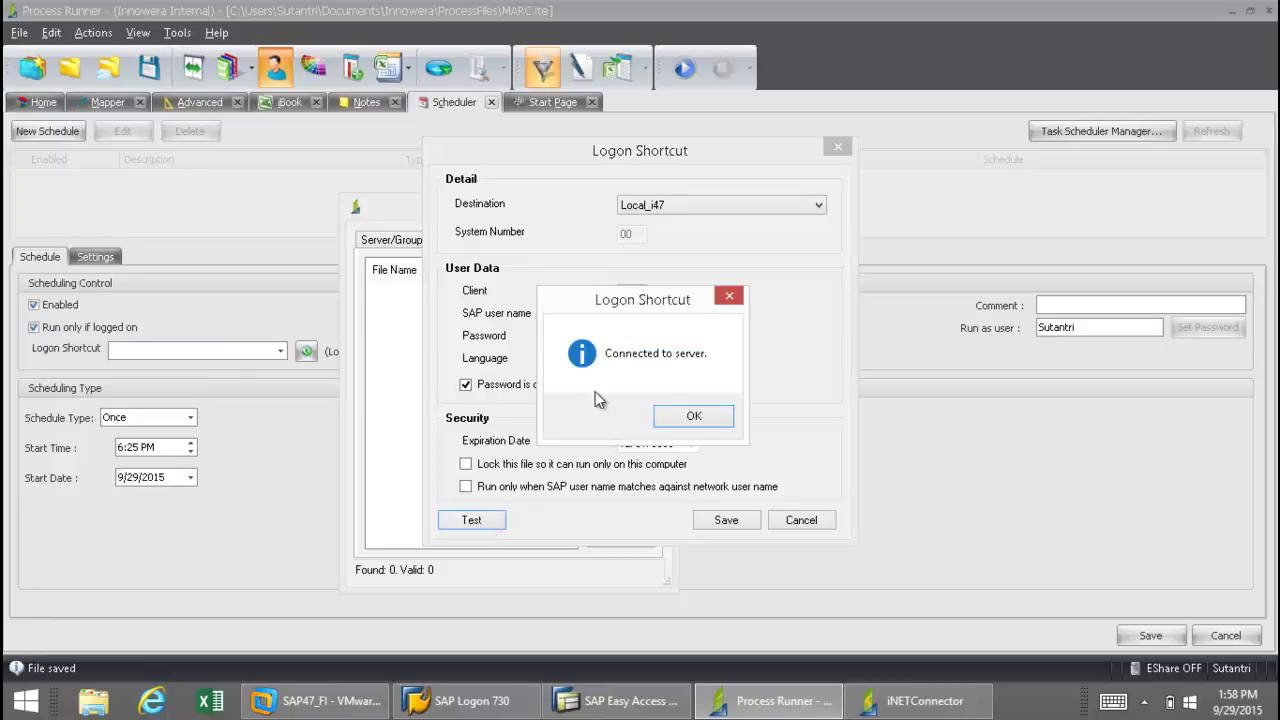
{"action": "left_click", "coordinate": [690, 421]}
Save the tested logon shortcut as the file 'Short Cut'
{"action": "left_click", "coordinate": [727, 520]}
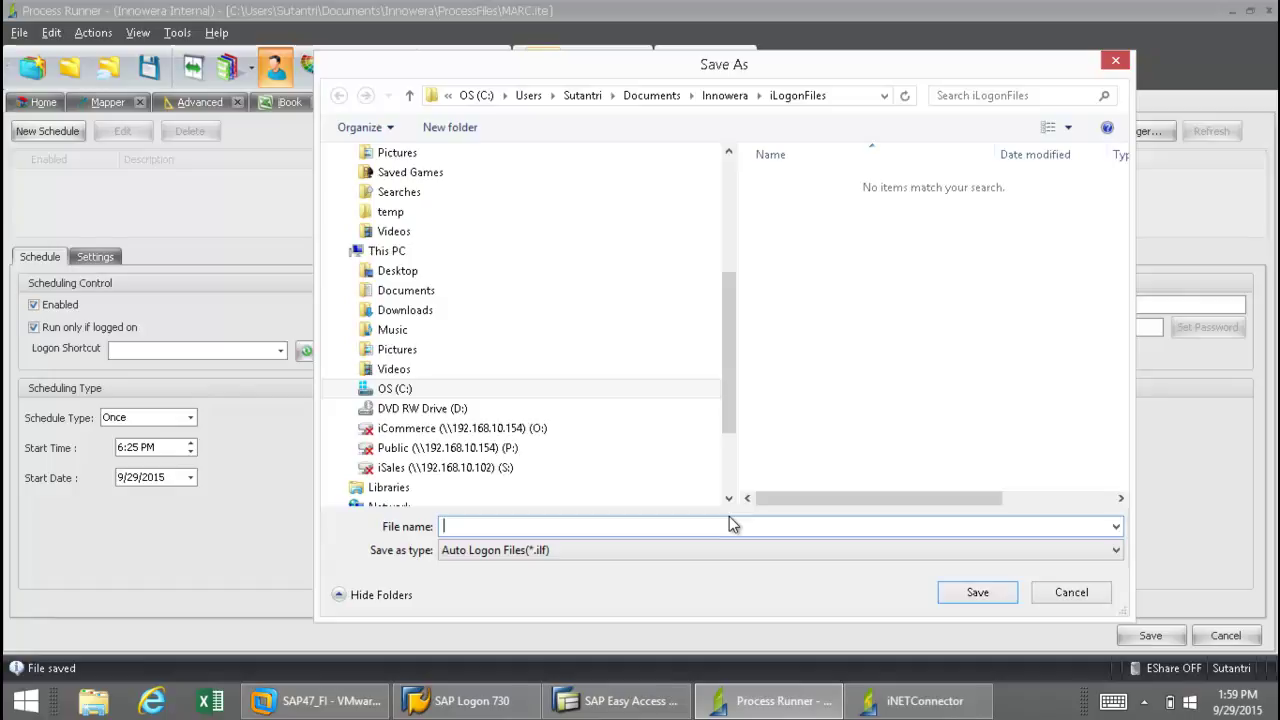
{"action": "type", "text": "Short Cut"}
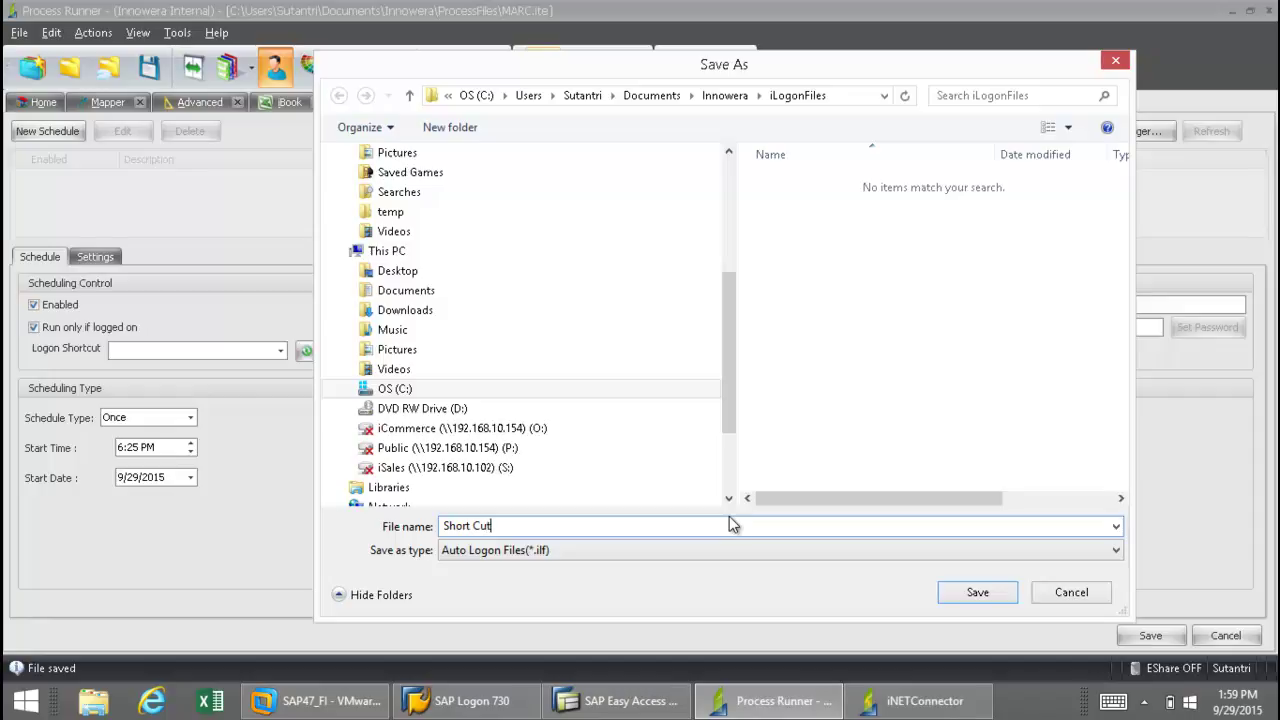
{"action": "left_click", "coordinate": [1003, 592]}
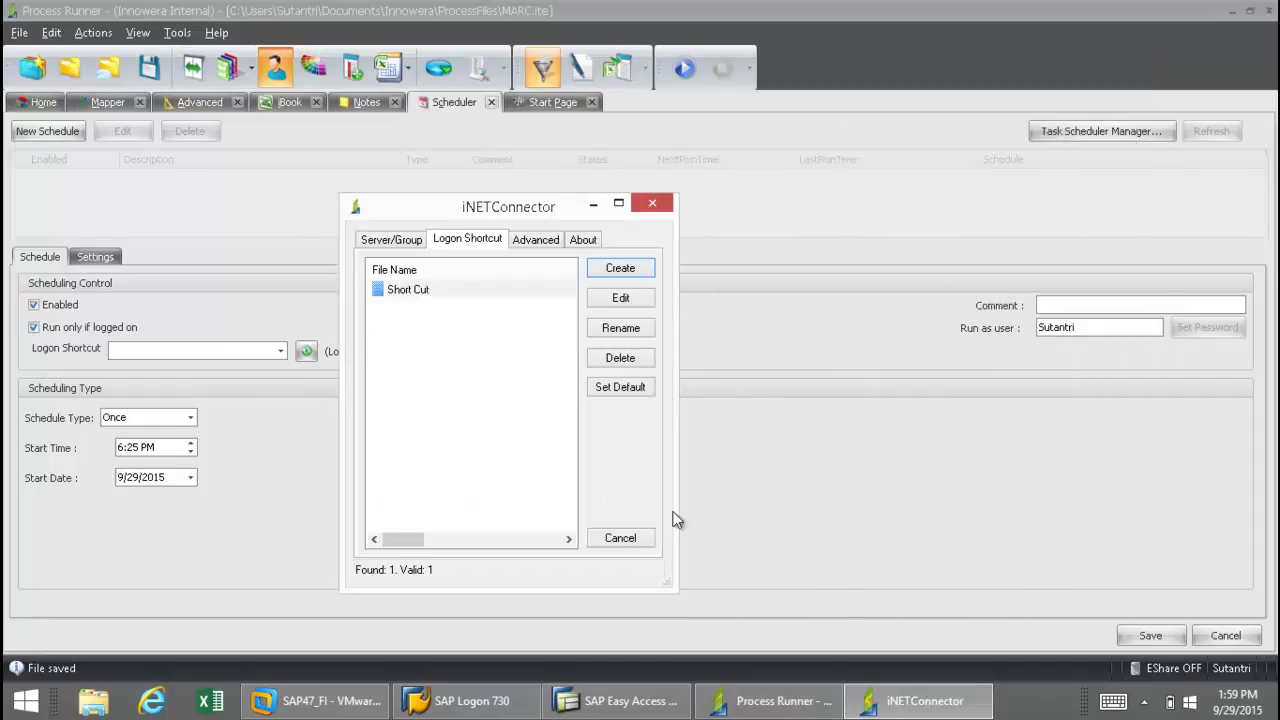
Set the schedule to log on with Short Cut.ilf, run Once, starting at 2:01 PM
{"action": "left_click", "coordinate": [619, 538]}
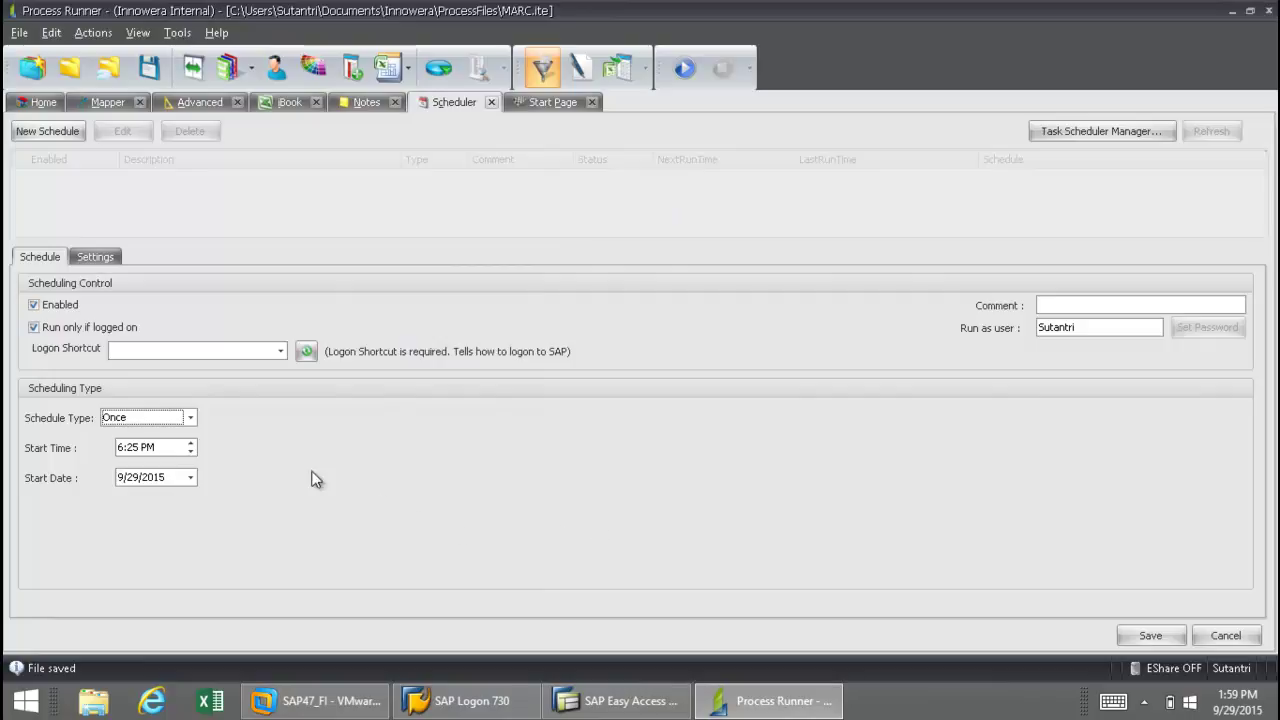
{"action": "left_click", "coordinate": [283, 351]}
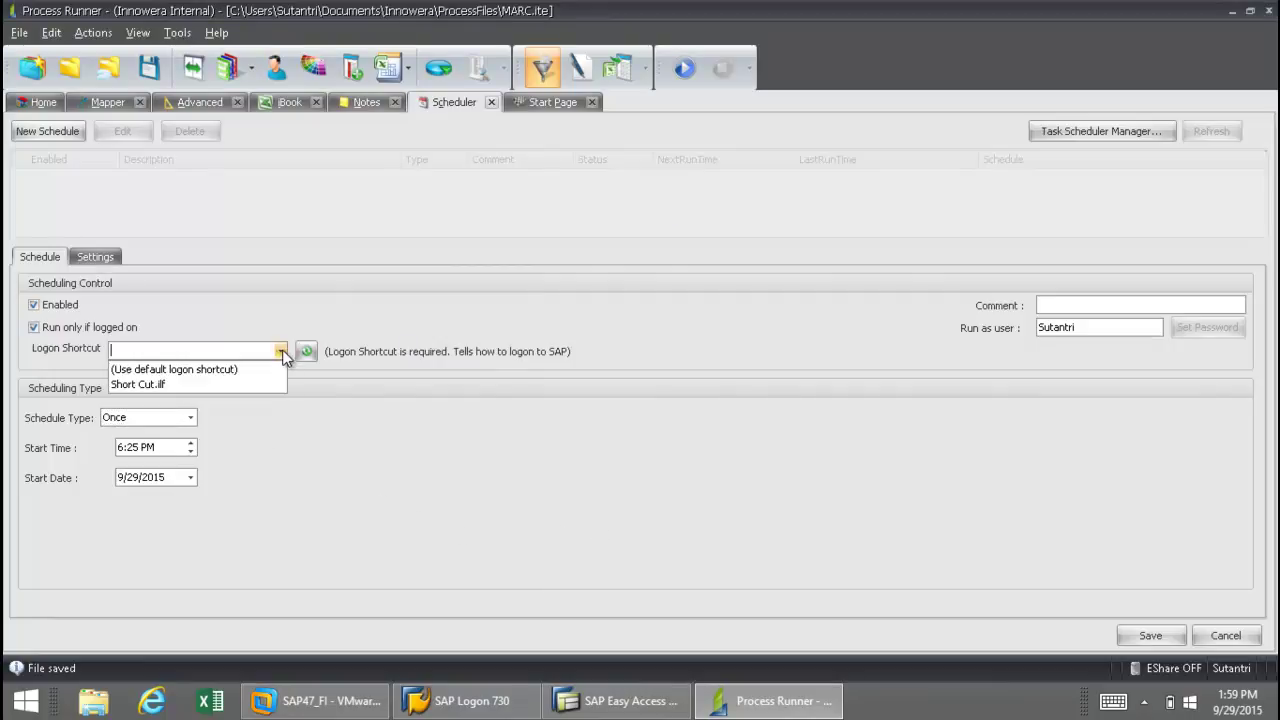
{"action": "left_click", "coordinate": [178, 380]}
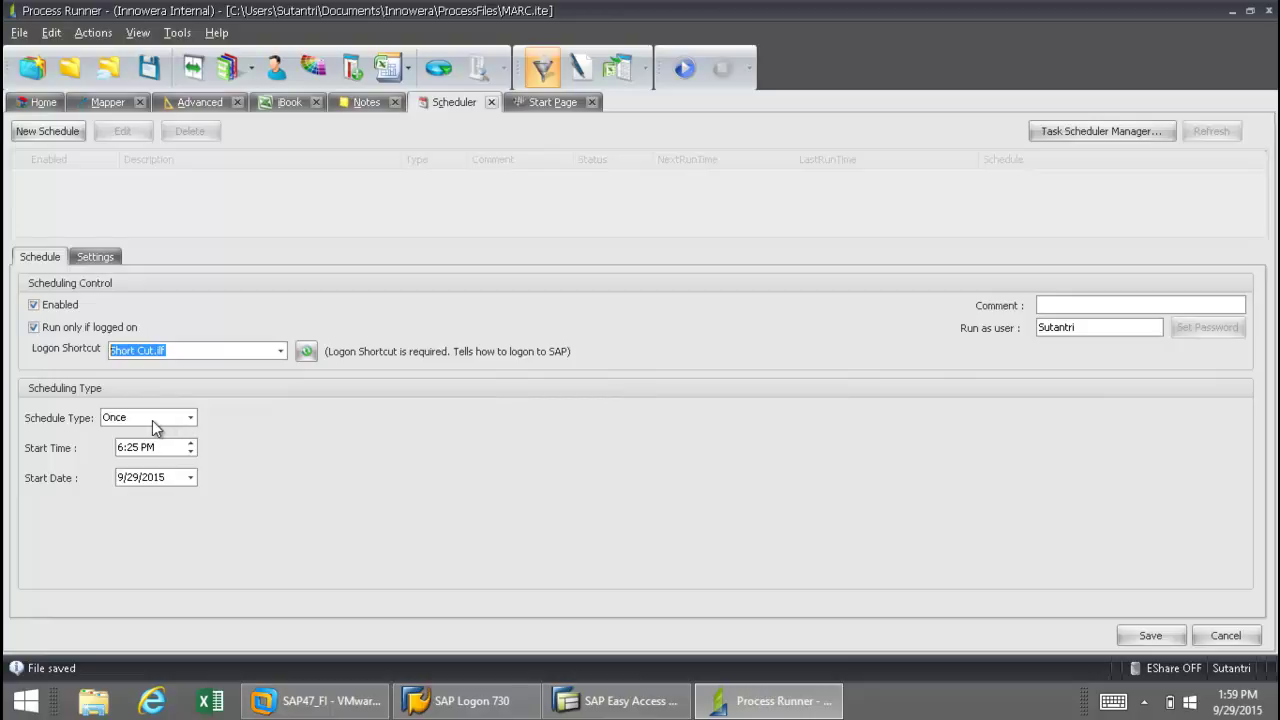
{"action": "left_click", "coordinate": [191, 418]}
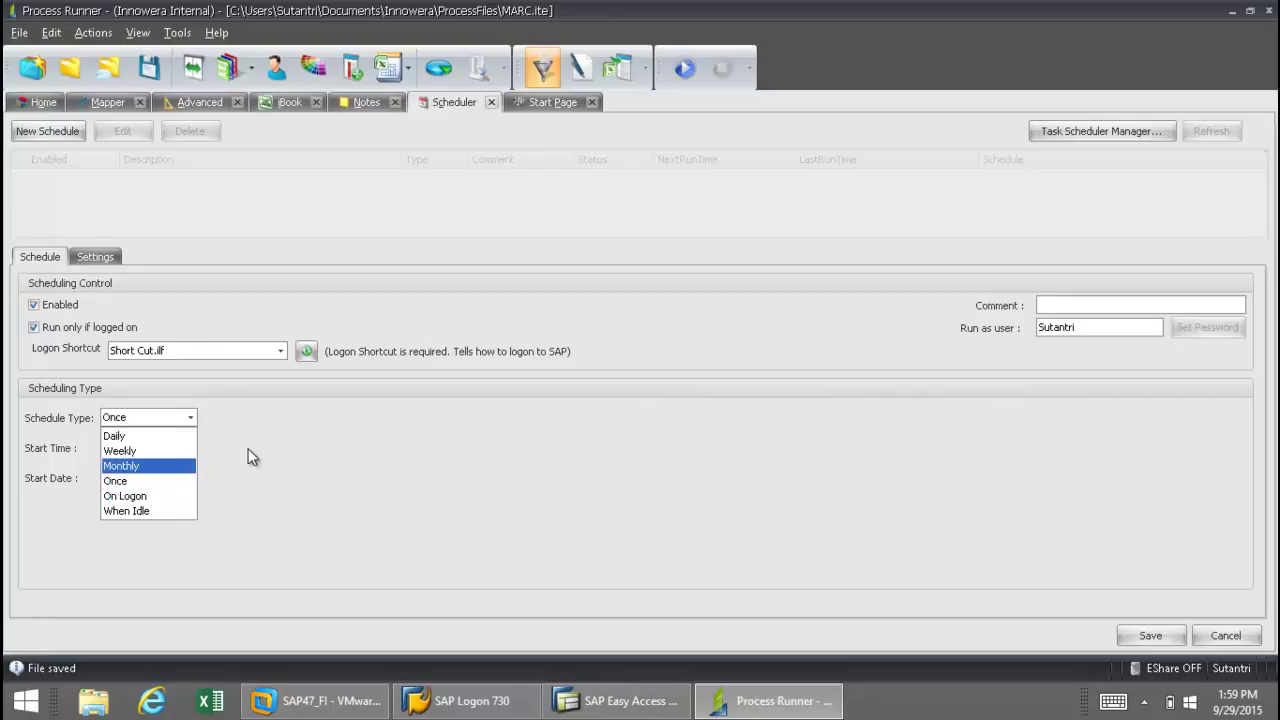
{"action": "left_click", "coordinate": [145, 482]}
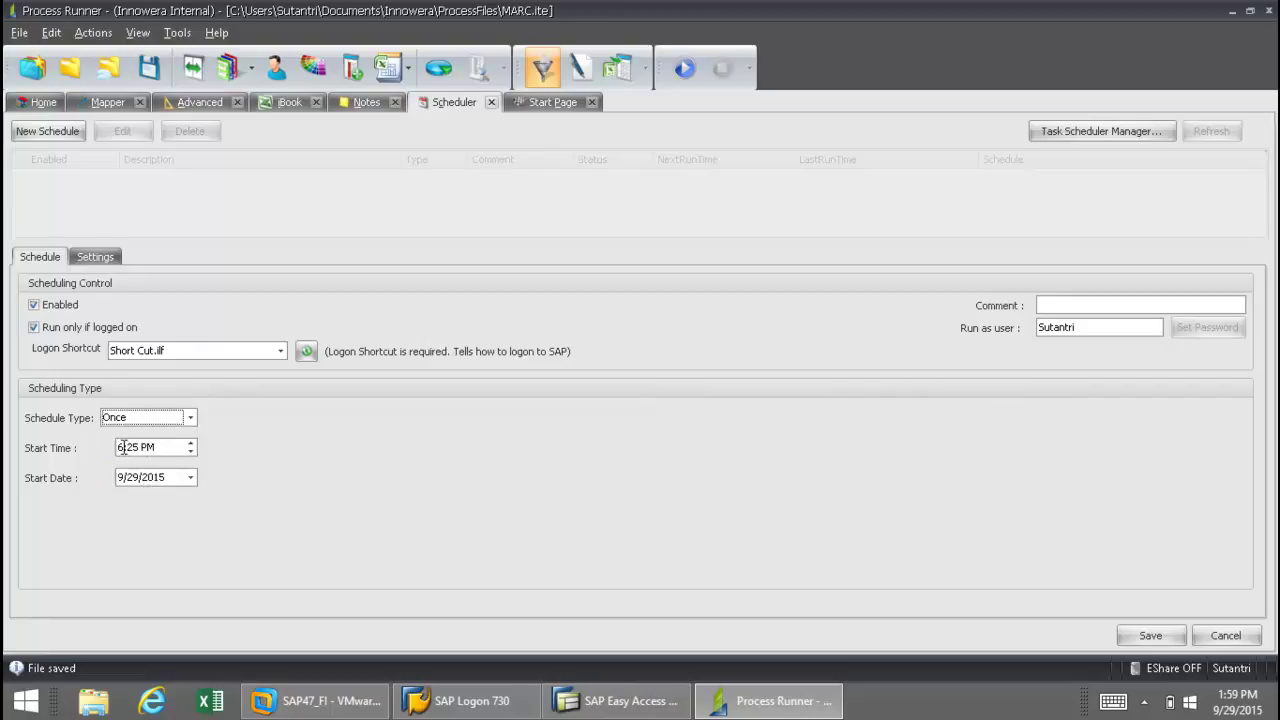
{"action": "left_click", "coordinate": [121, 447]}
{"action": "type", "text": "2:"}
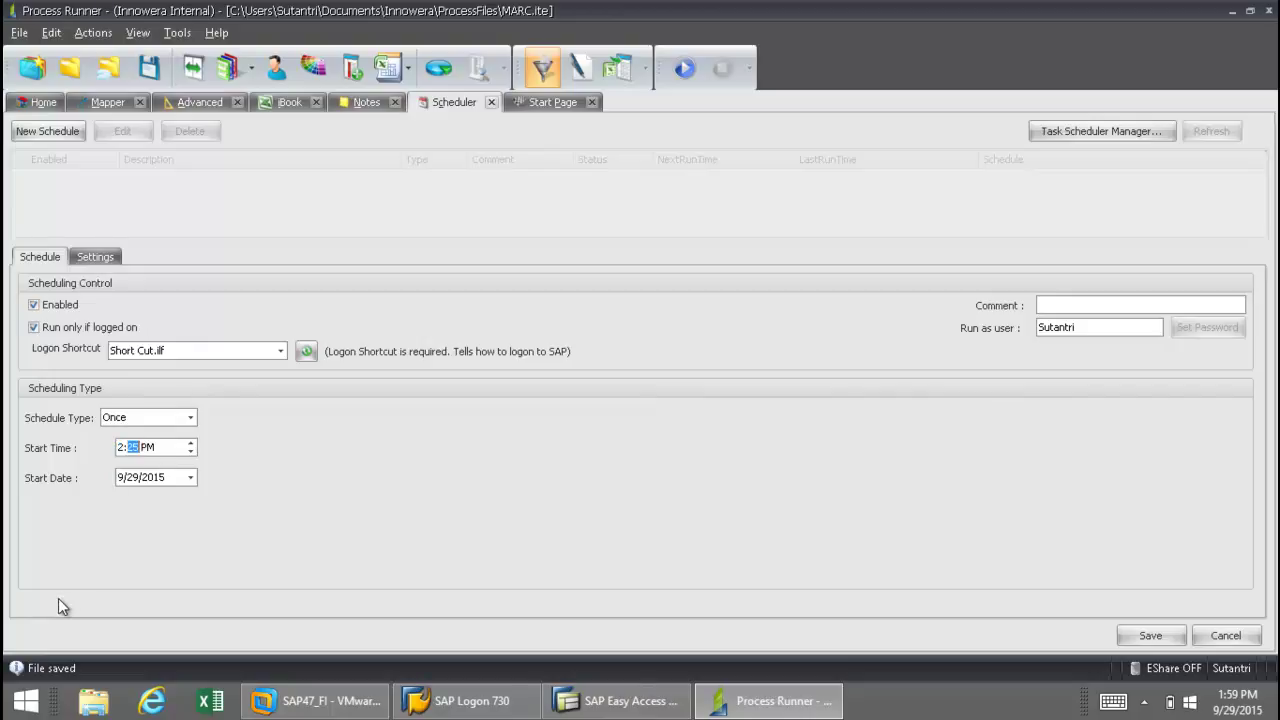
{"action": "type", "text": "01"}
Save the 2:01 PM MARC schedule, close MARC.ite, and exit Process Runner
{"action": "left_click", "coordinate": [1171, 640]}
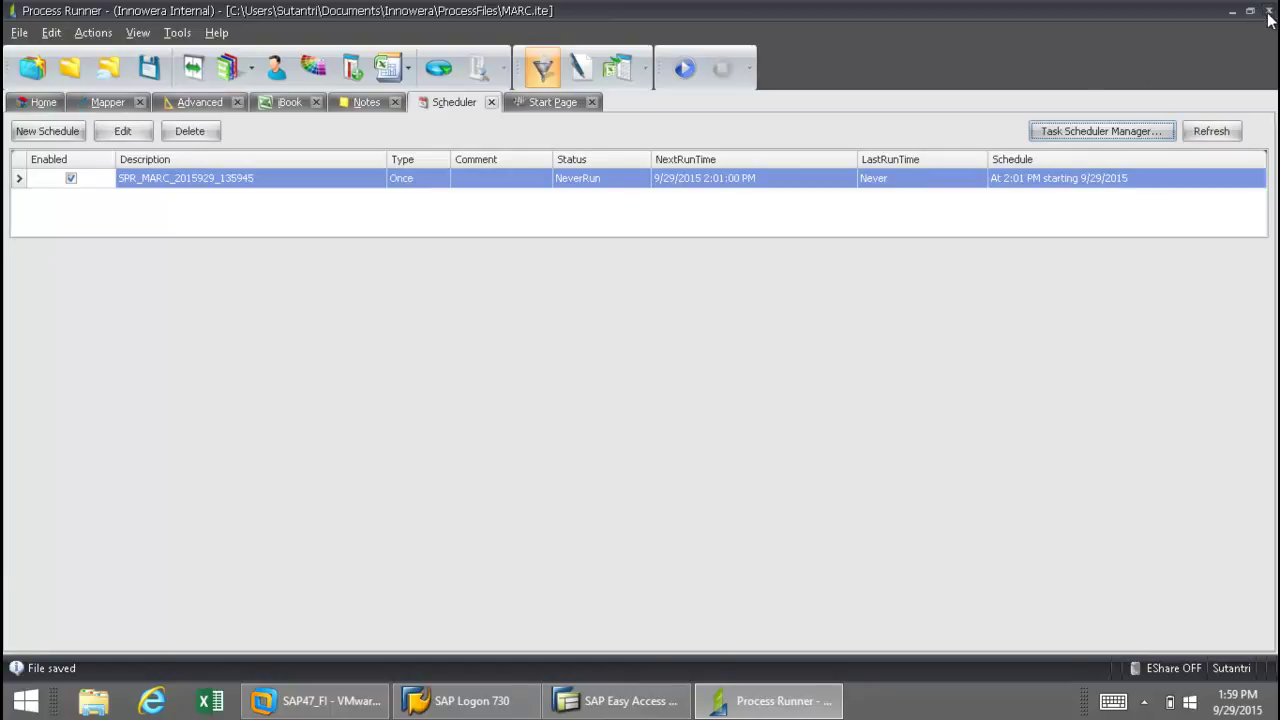
{"action": "key", "text": "ctrl+w"}
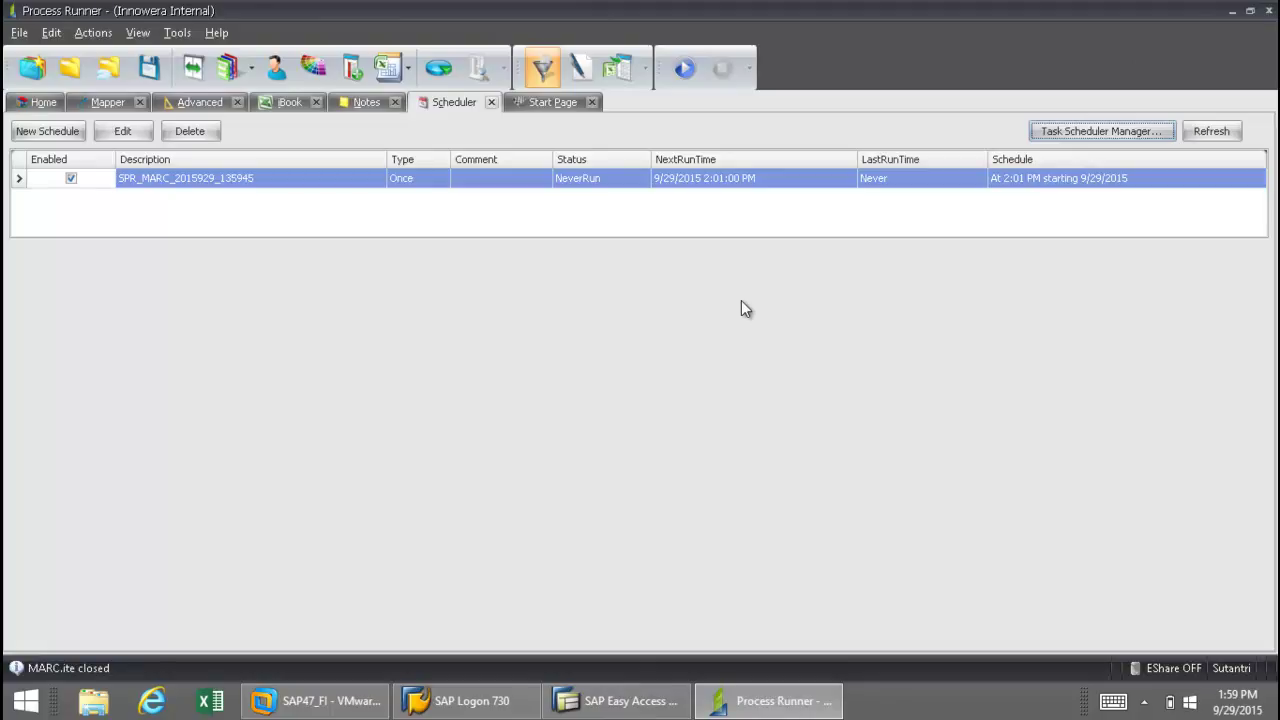
{"action": "key", "text": "alt+F4"}
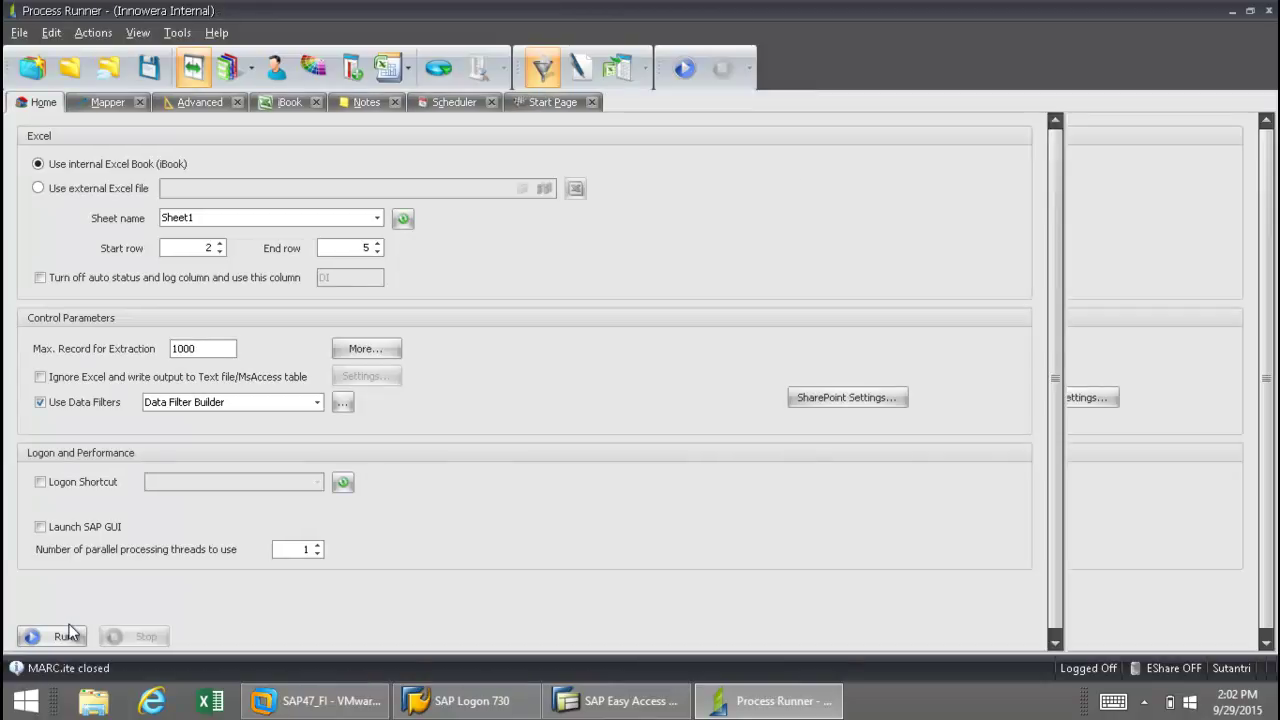
Close the Process Runner window that launched for the scheduled MARC run
{"action": "key", "text": "alt+F4"}
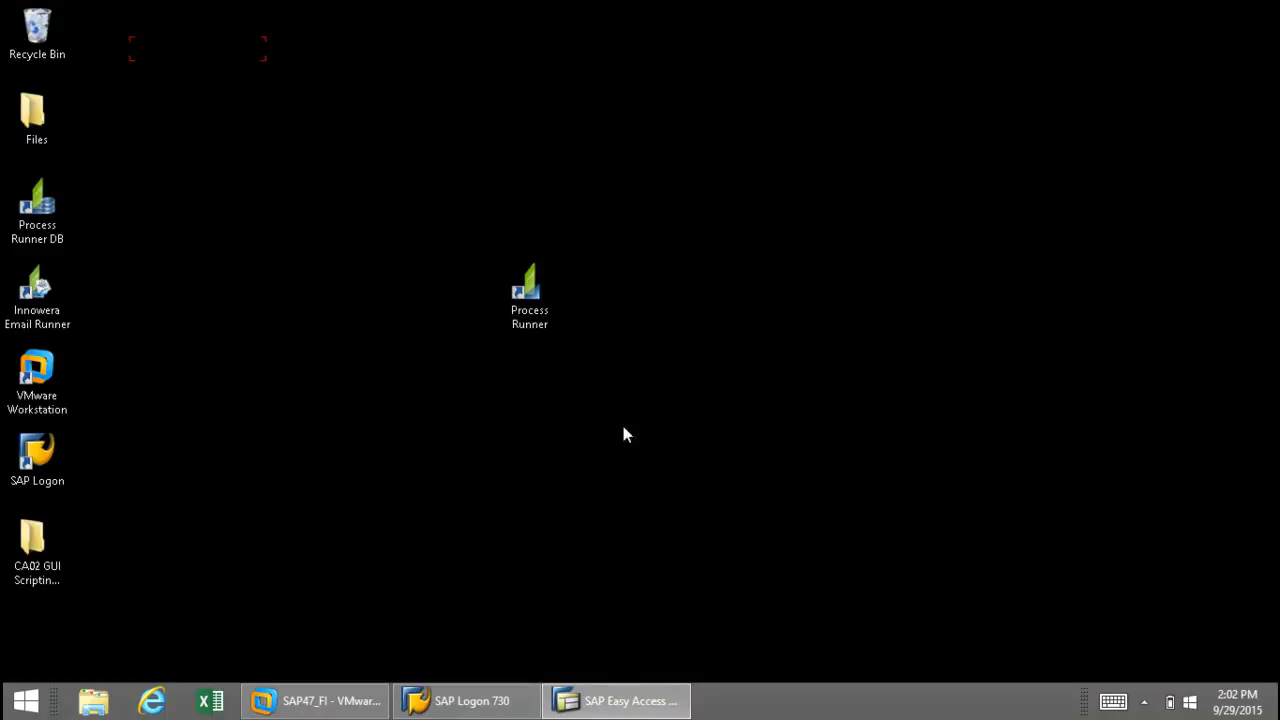
Relaunch Process Runner from its desktop icon so MARC.ite reopens
{"action": "double_click", "coordinate": [545, 305]}
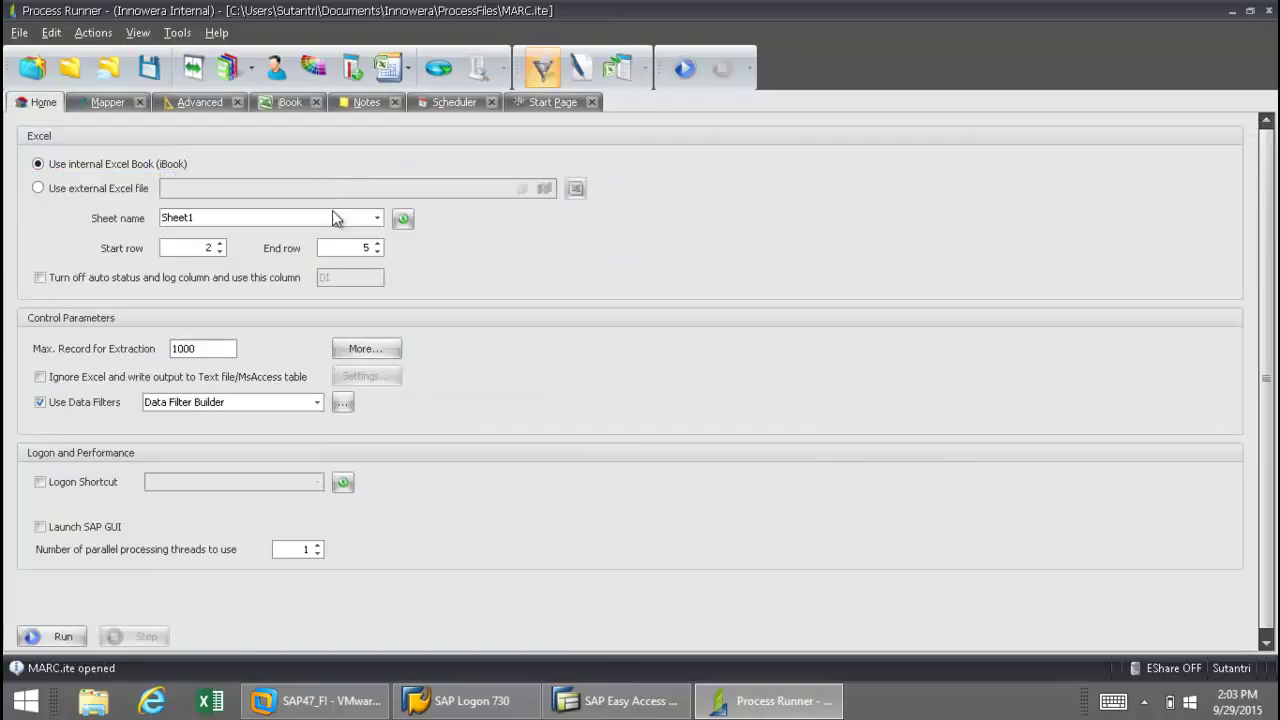
Show the iBook sheet and scroll right to the Status and log columns
{"action": "left_click", "coordinate": [292, 104]}
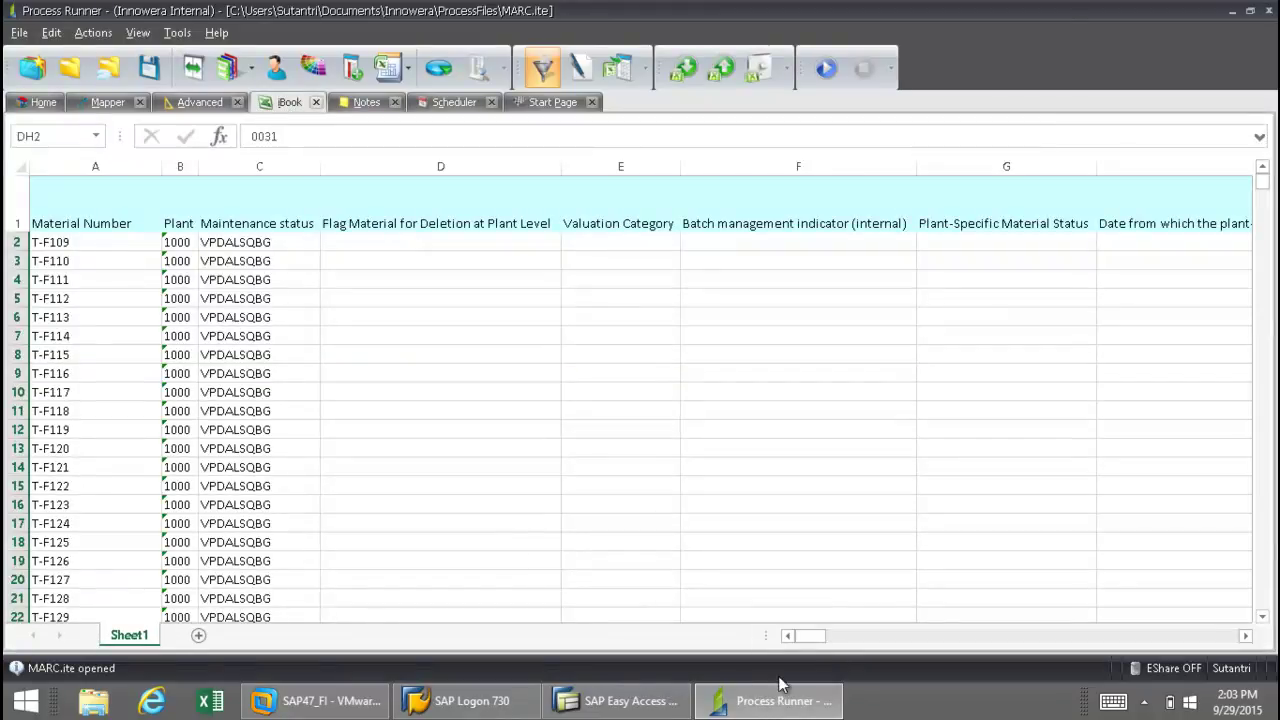
{"action": "left_click_drag", "start_coordinate": [816, 635], "coordinate": [1255, 614]}
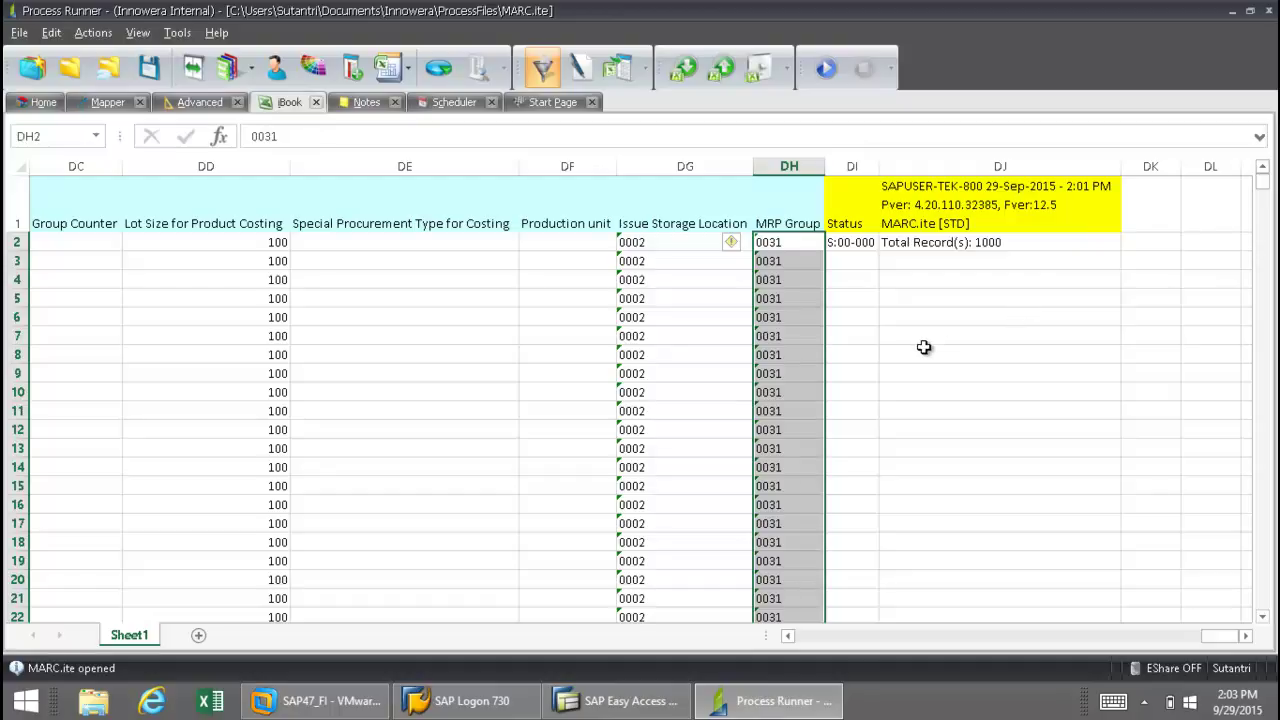
Select 'Use external Excel file' on the Home page to bring up the Excel file picker
{"action": "left_click", "coordinate": [31, 103]}
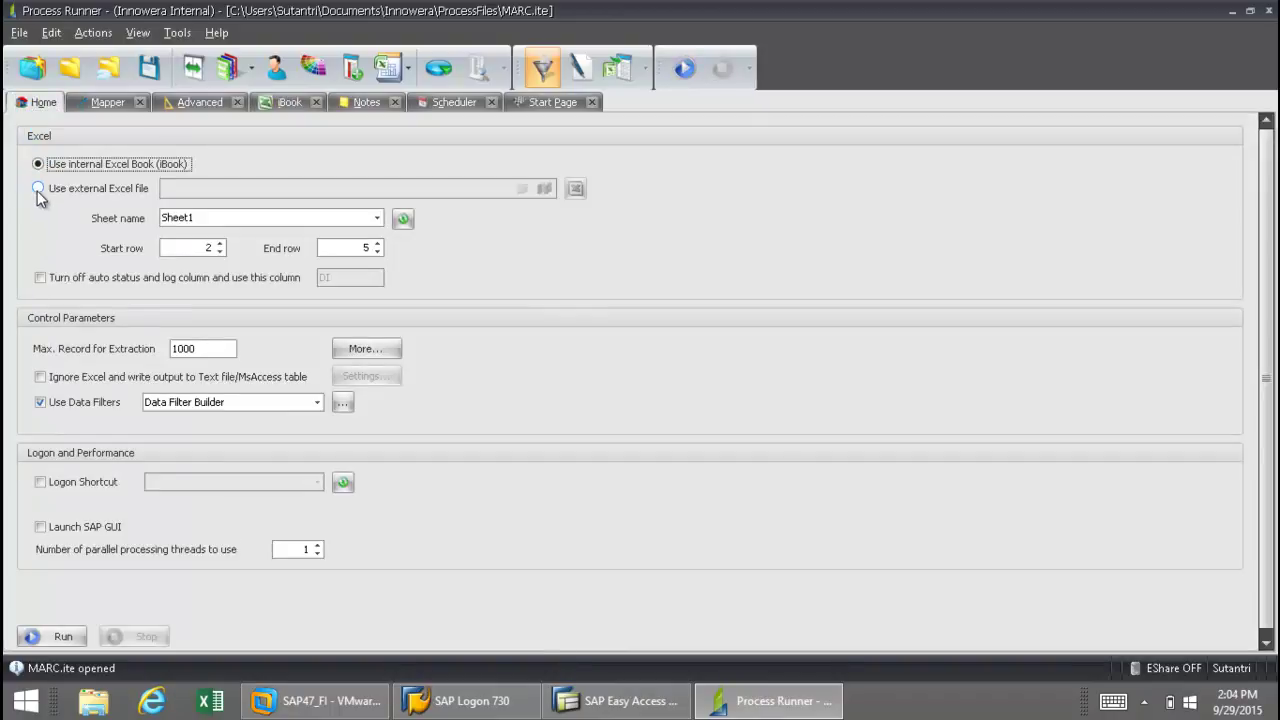
{"action": "left_click", "coordinate": [38, 190]}
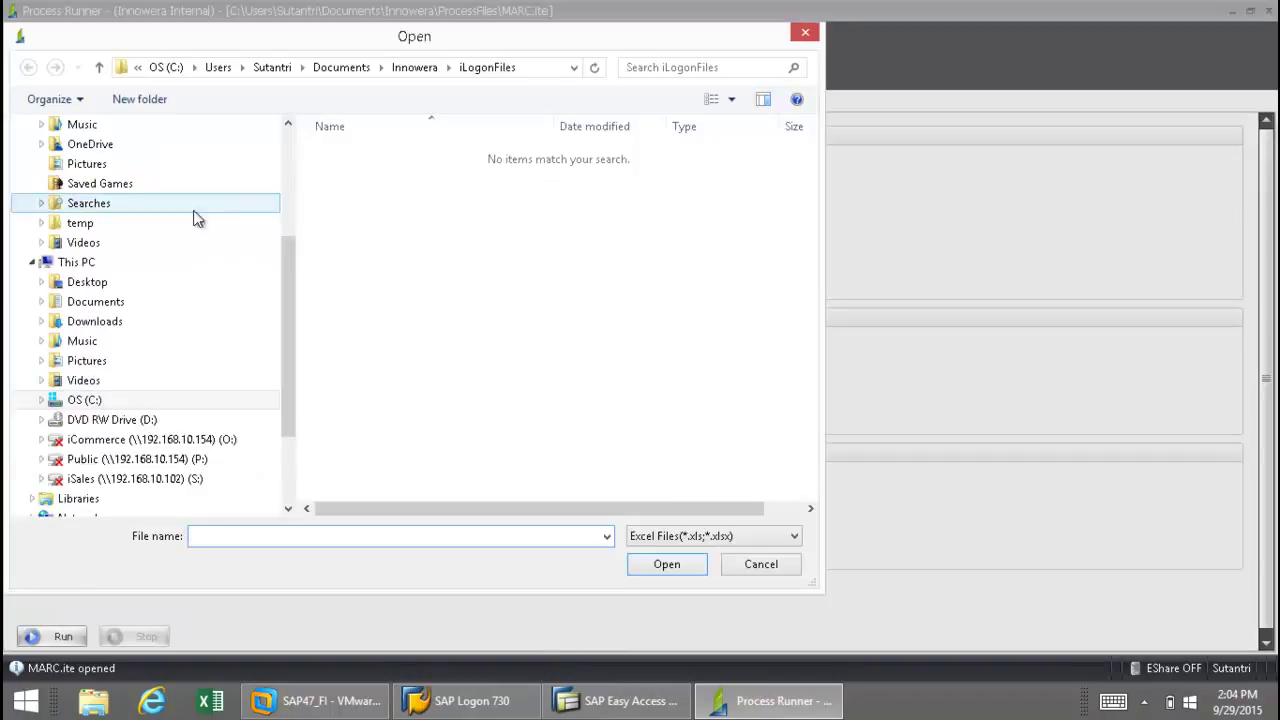